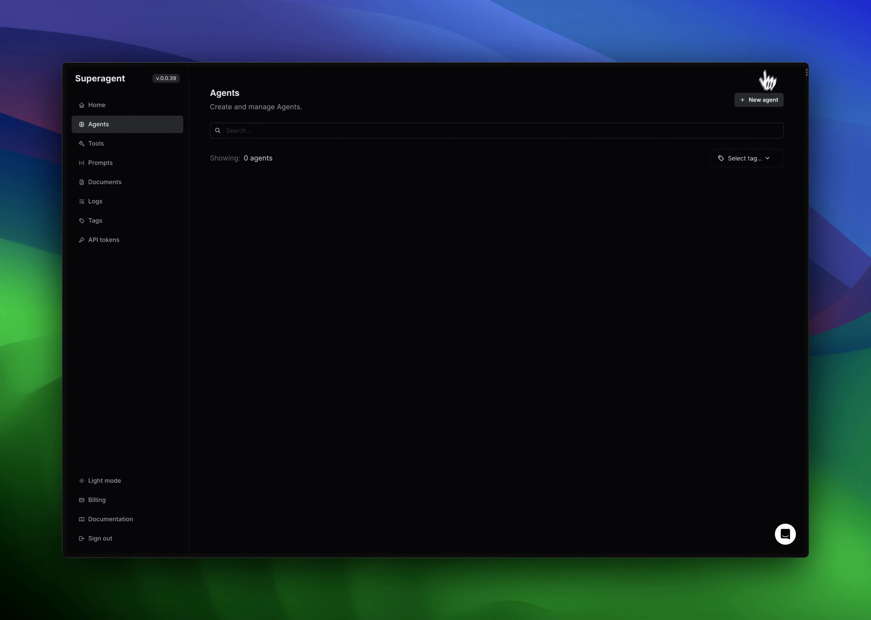
Start a new agent of type OpenAI, continuing without adding any tools or documents.
{"action": "left_click", "coordinate": [746, 105]}
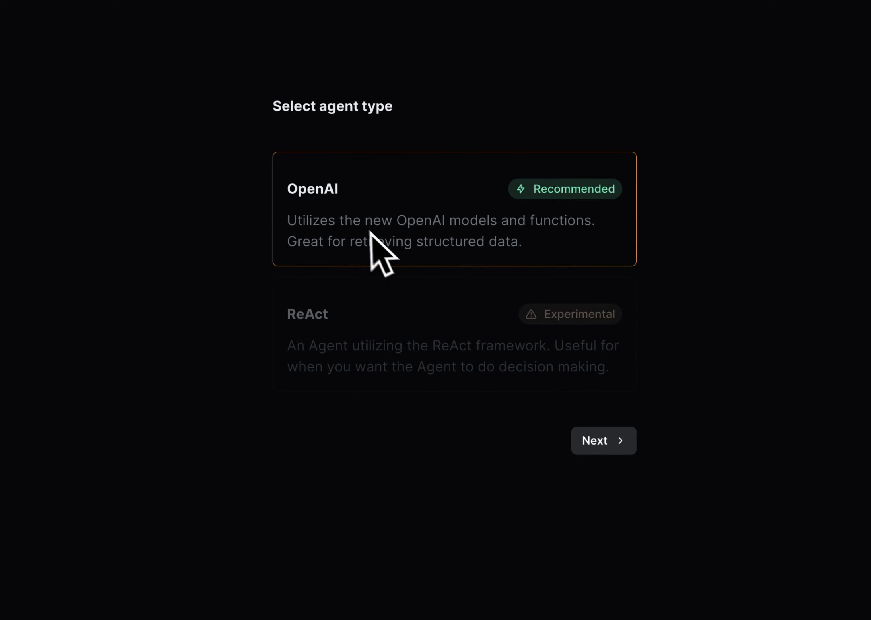
{"action": "left_click", "coordinate": [591, 453]}
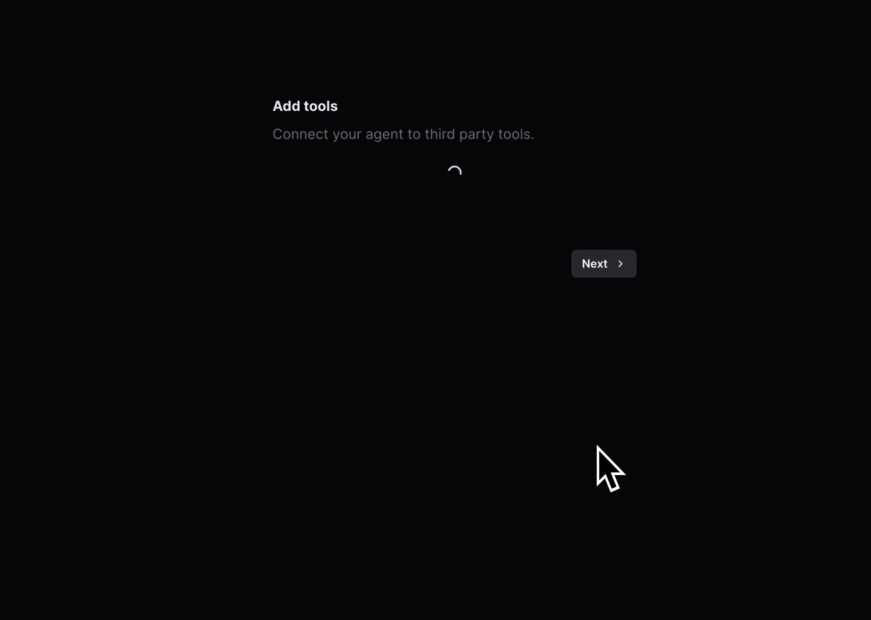
{"action": "left_click", "coordinate": [609, 421]}
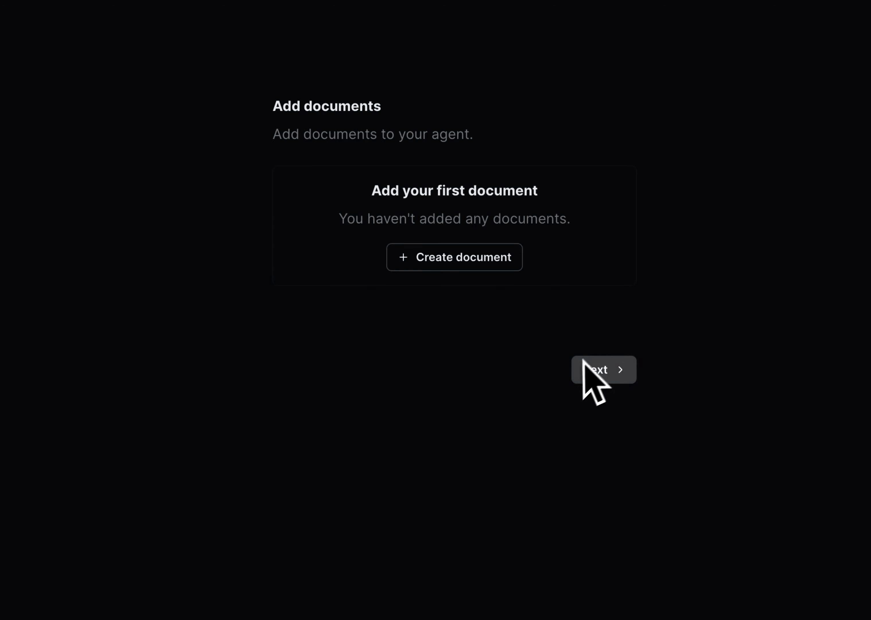
{"action": "left_click", "coordinate": [615, 375]}
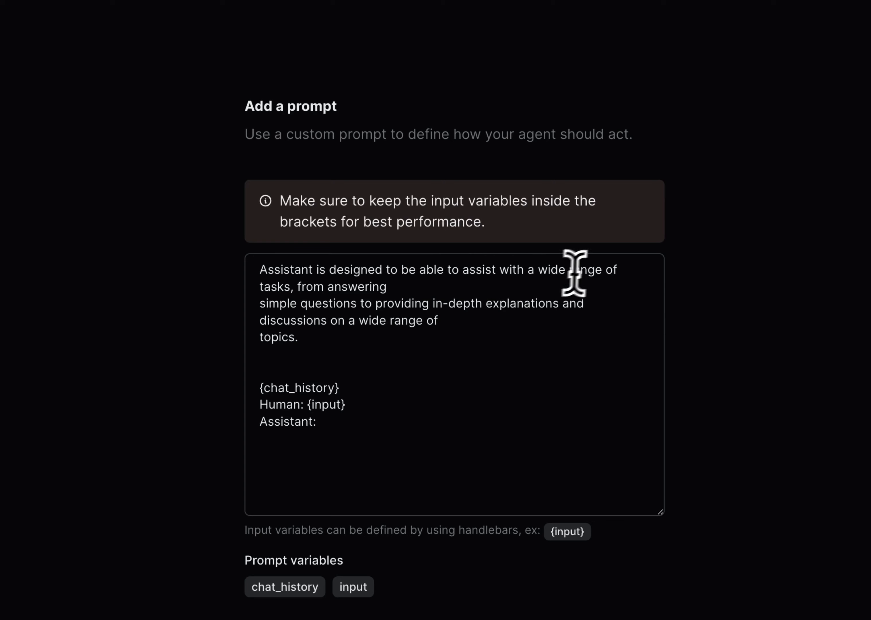
Add the line "Always answer in German." below the prompt's opening paragraph and continue with this prompt.
{"action": "left_click", "coordinate": [314, 336]}
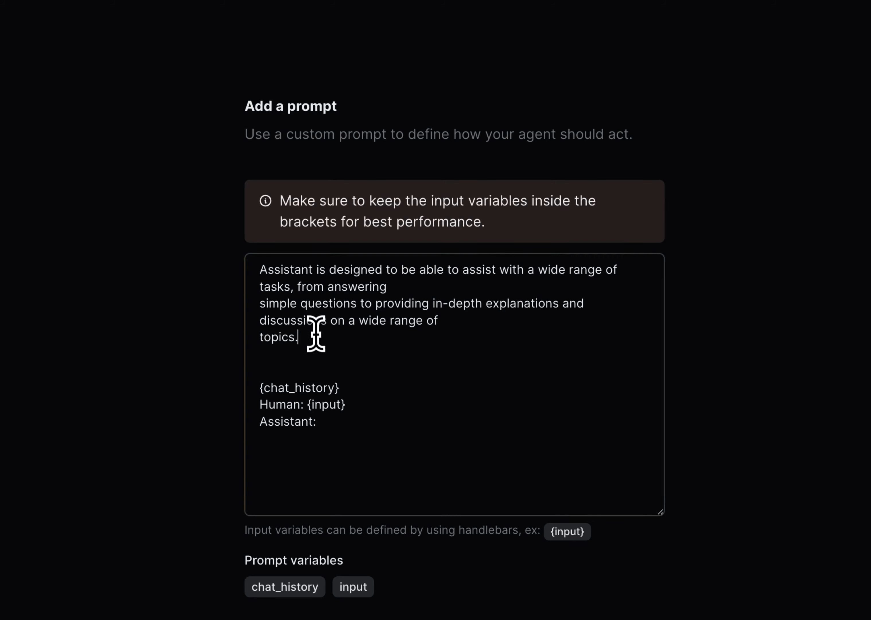
{"action": "key", "text": "Return"}
{"action": "key", "text": "Return"}
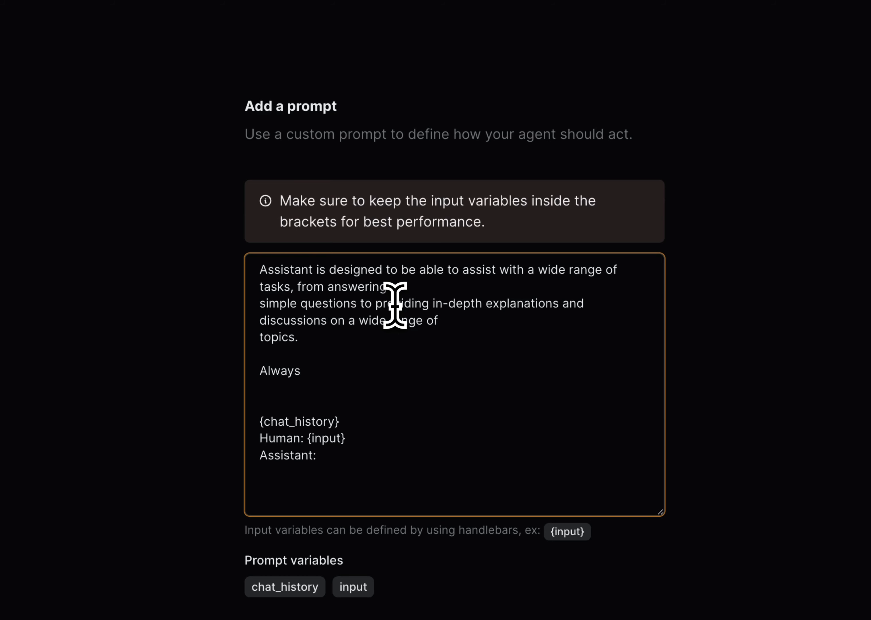
{"action": "type", "text": "Always answer in German."}
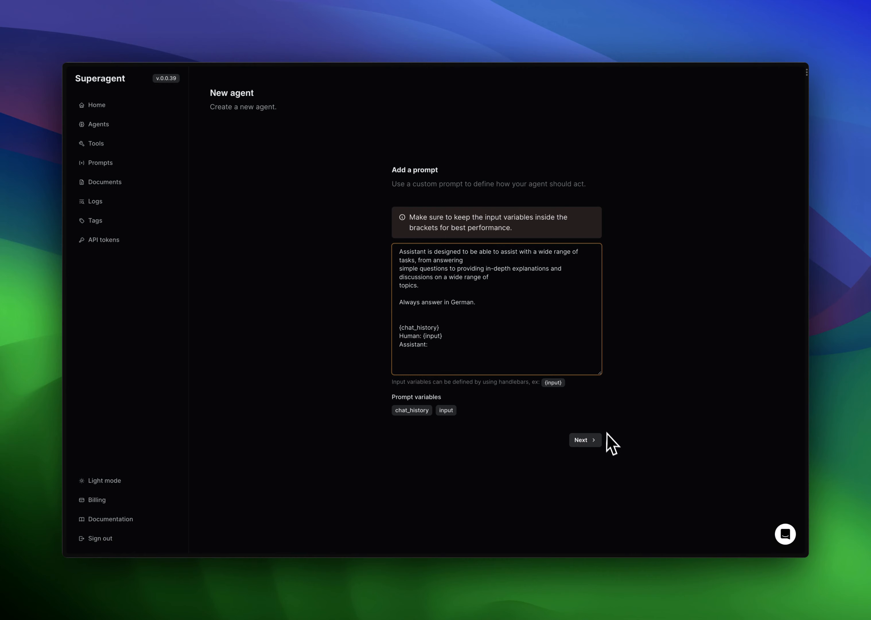
{"action": "left_click", "coordinate": [590, 446]}
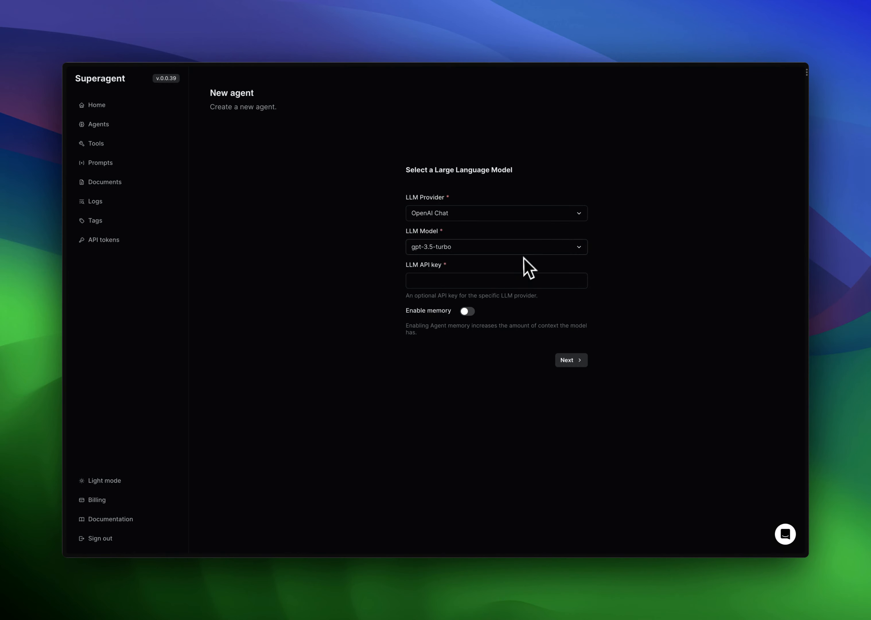
Choose the gpt-3.5-turbo-16k model, paste the LLM API key, and continue.
{"action": "left_click", "coordinate": [528, 248]}
{"action": "left_click", "coordinate": [508, 260]}
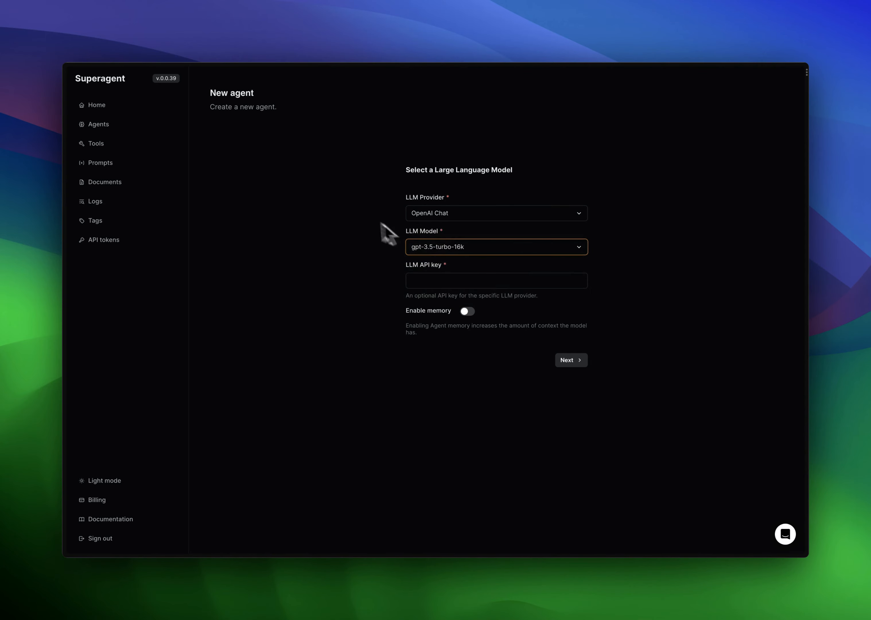
{"action": "left_click", "coordinate": [480, 278]}
{"action": "key", "text": "super+v"}
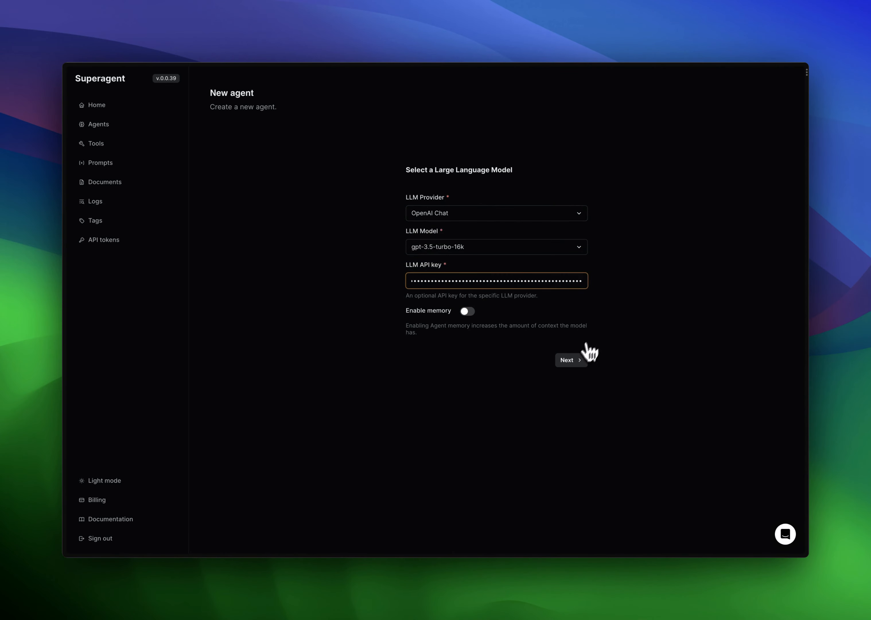
{"action": "left_click", "coordinate": [577, 360]}
Name the agent "German Agent", describe it as "Our german agent", and create it.
{"action": "left_click", "coordinate": [452, 199]}
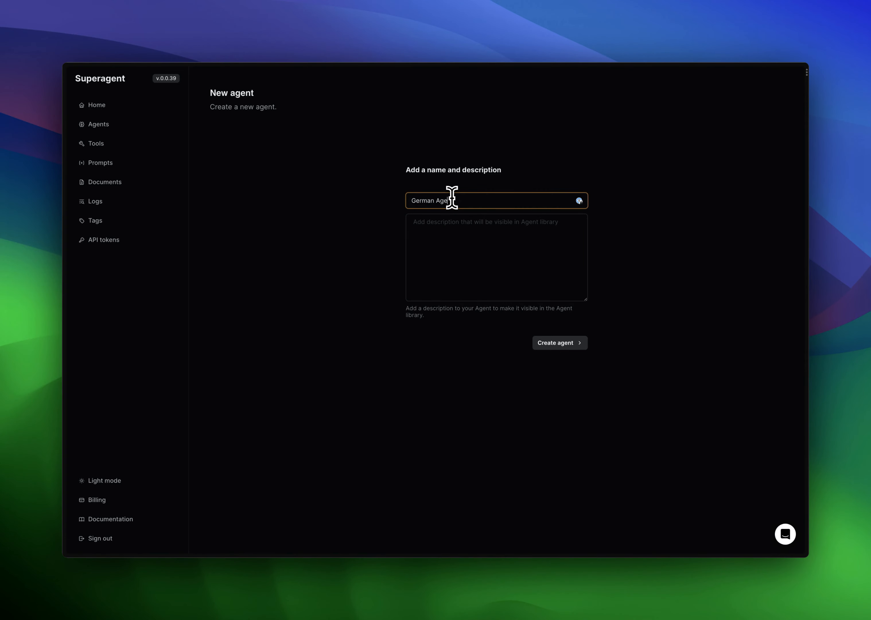
{"action": "key", "text": "Tab"}
{"action": "type", "text": "Our"}
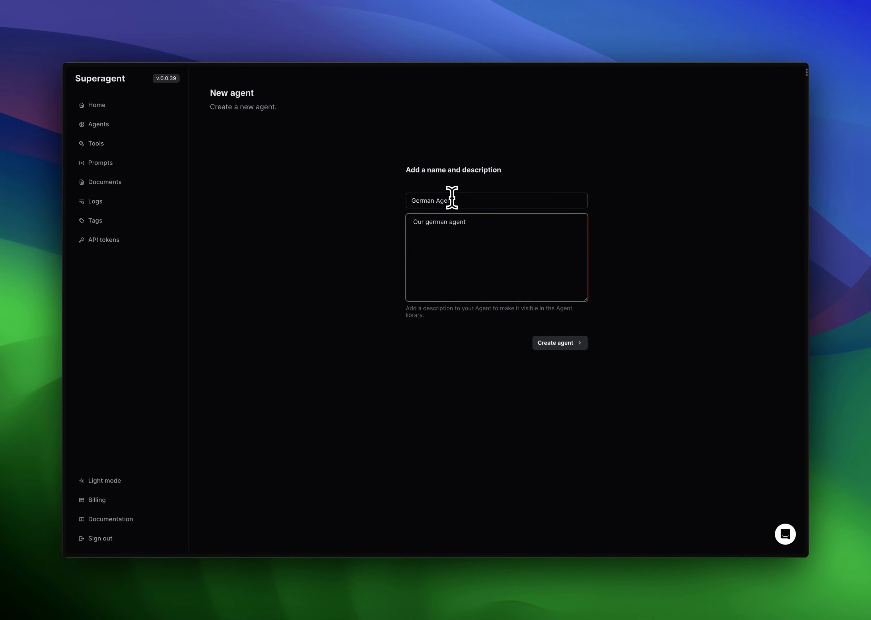
{"action": "left_click", "coordinate": [558, 343]}
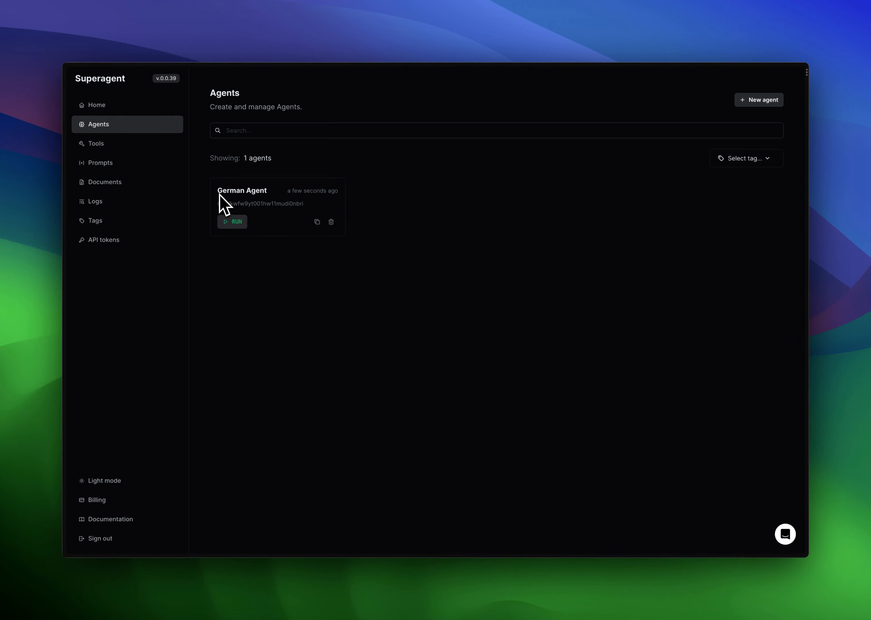
Start a new tool named "German Agent Tool" with the usage description "Useful for answering questions in German.".
{"action": "left_click", "coordinate": [110, 145]}
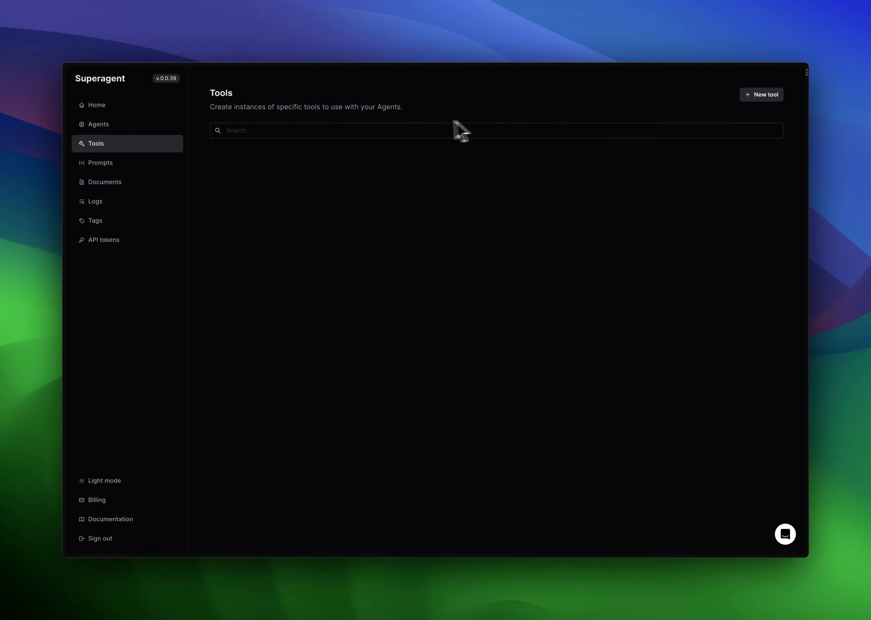
{"action": "left_click", "coordinate": [764, 96]}
{"action": "left_click", "coordinate": [418, 144]}
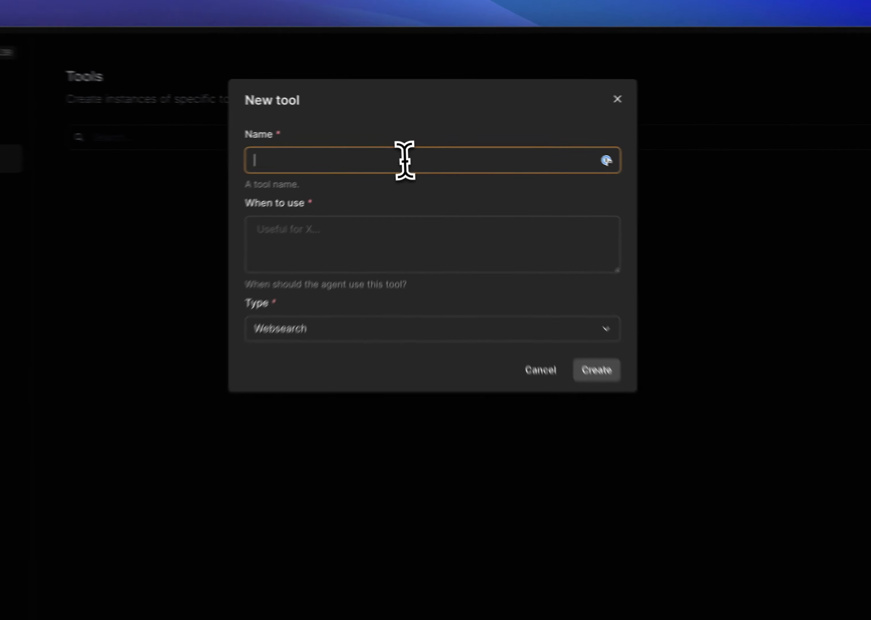
{"action": "type", "text": "German "}
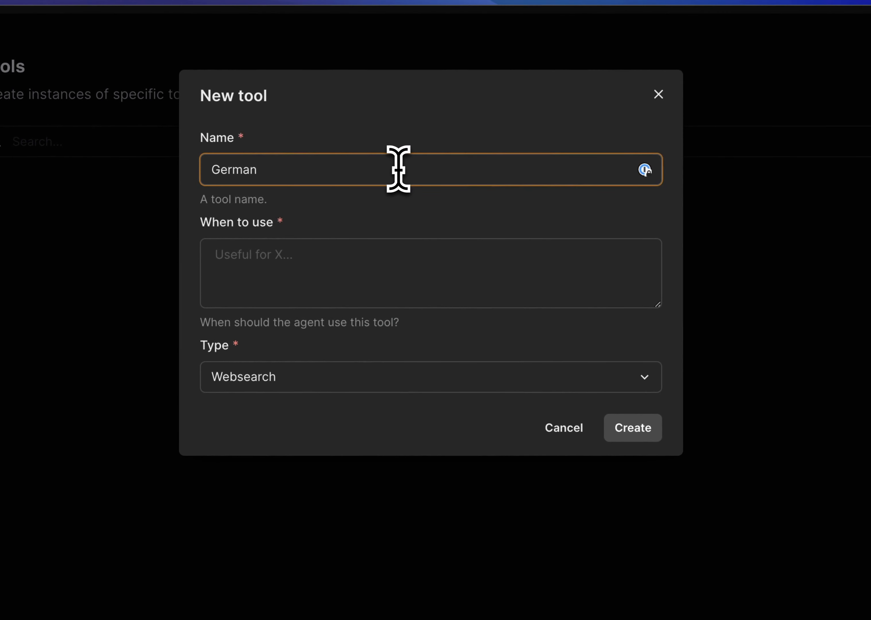
{"action": "type", "text": "Agent Tool"}
{"action": "key", "text": "Tab"}
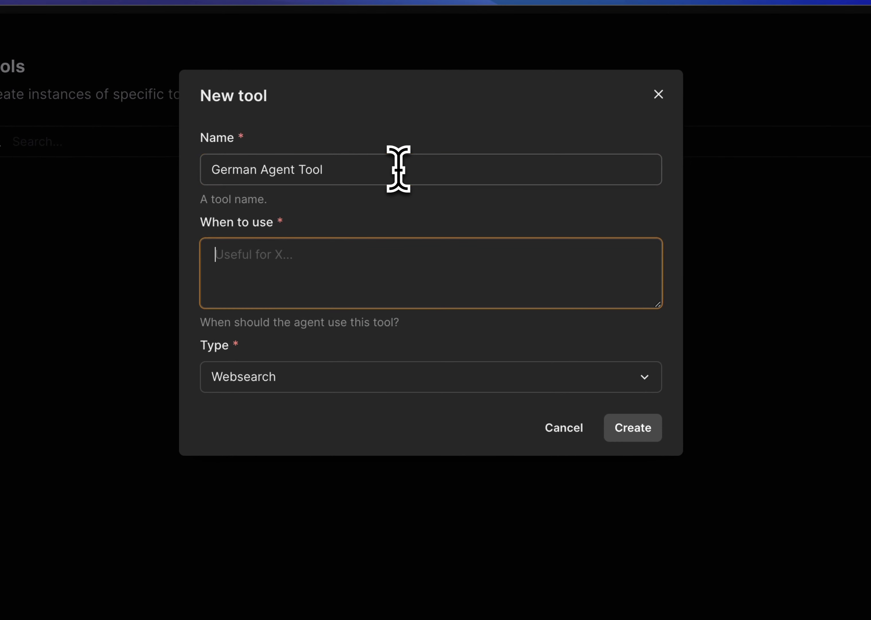
{"action": "type", "text": "Useful for answering q"}
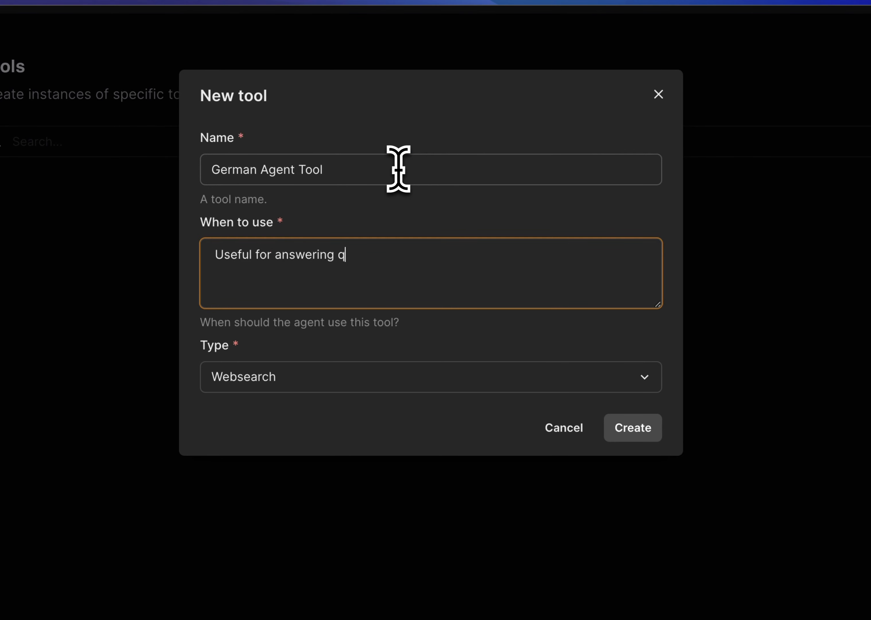
{"action": "type", "text": "uestions in German."}
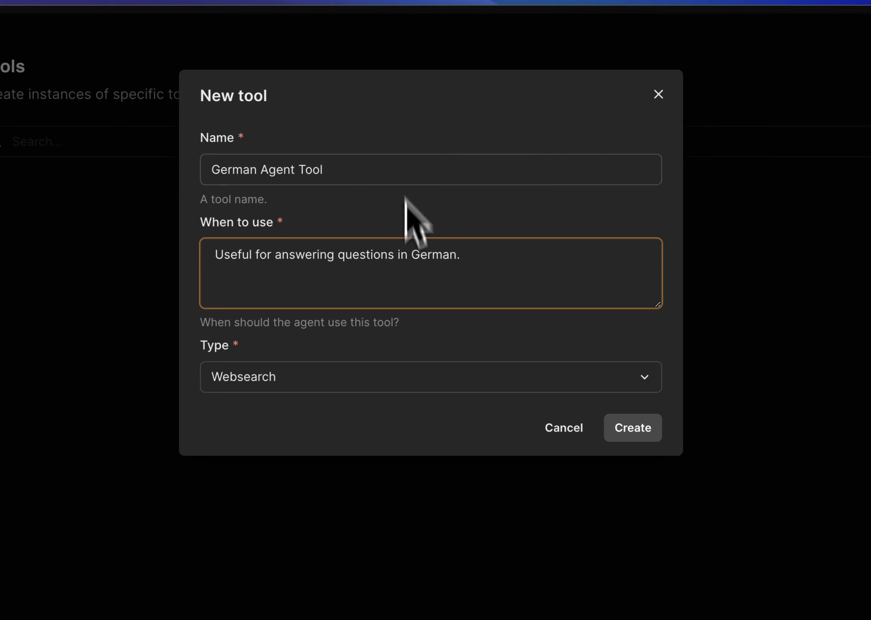
Set the tool's type to Superagent with German Agent as its agent, and create the tool.
{"action": "left_click", "coordinate": [440, 389]}
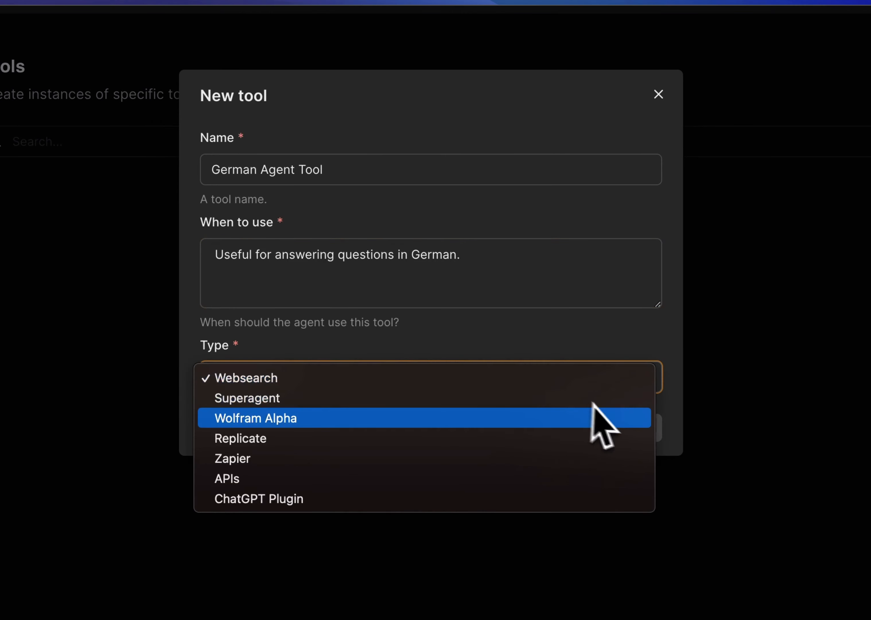
{"action": "left_click", "coordinate": [537, 401]}
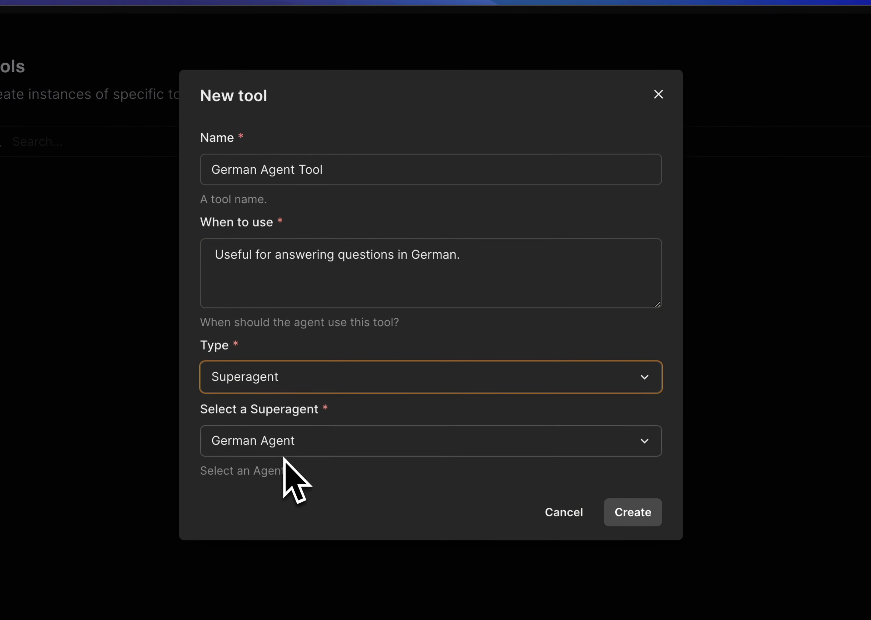
{"action": "left_click", "coordinate": [636, 514]}
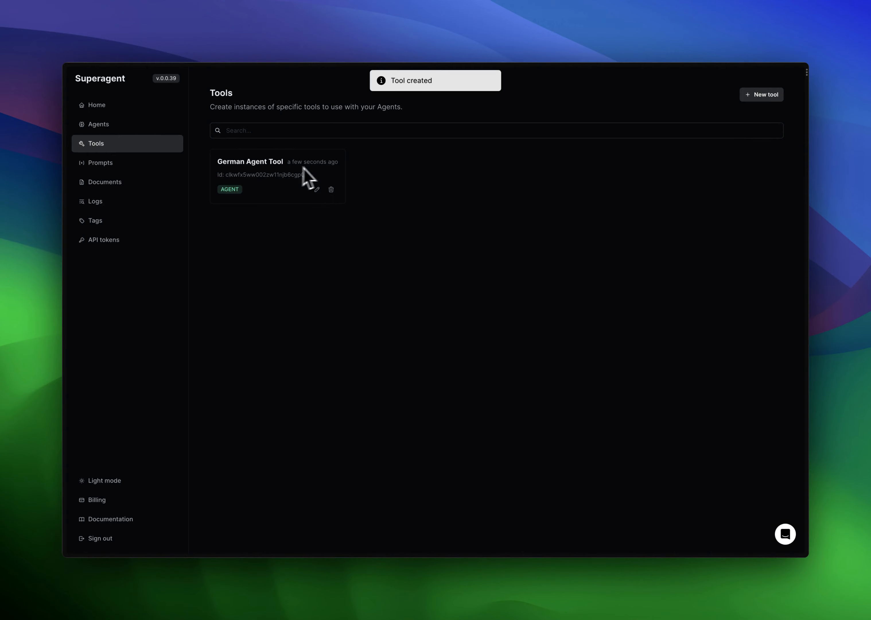
Start another OpenAI agent with the German Agent Tool enabled, continuing without documents.
{"action": "left_click", "coordinate": [101, 127]}
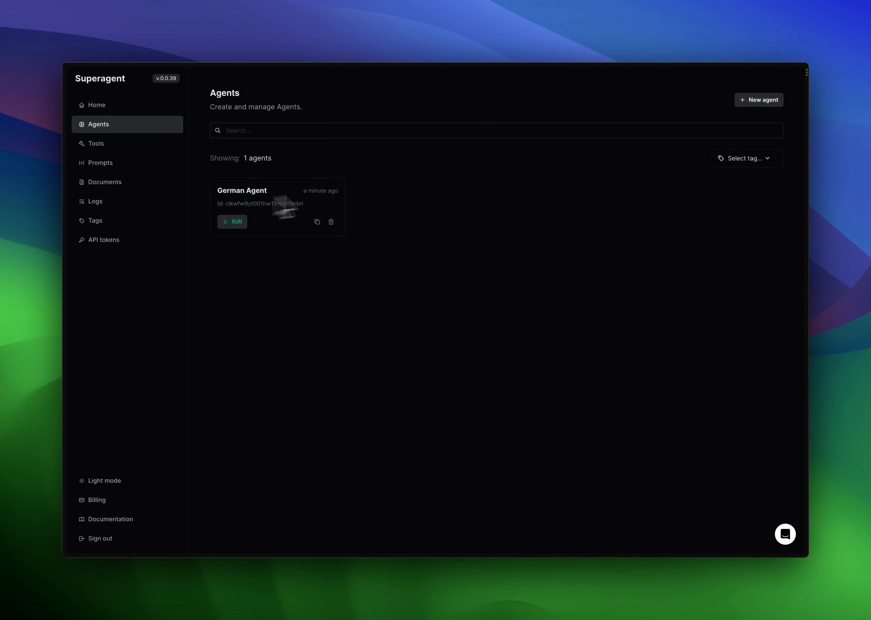
{"action": "left_click", "coordinate": [768, 117]}
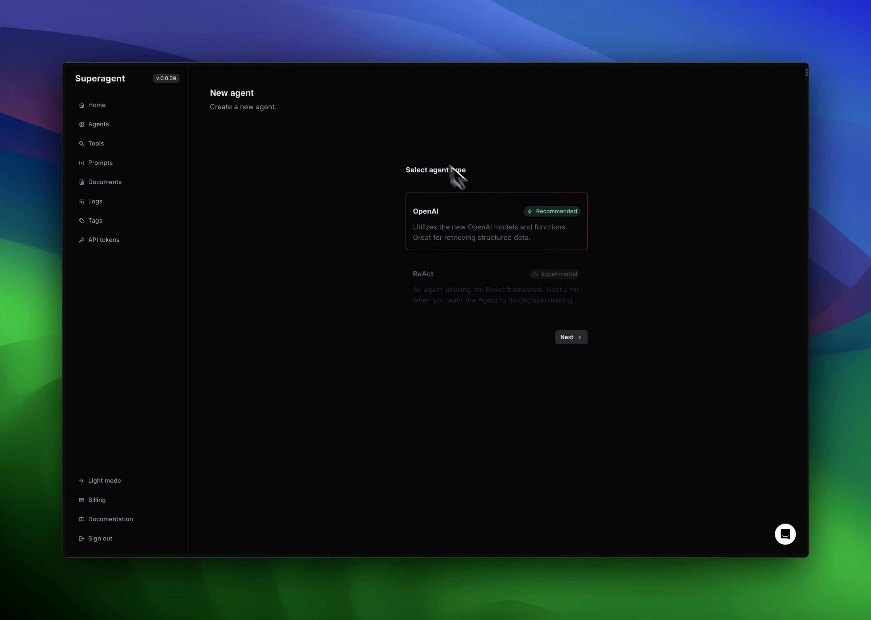
{"action": "left_click", "coordinate": [618, 415]}
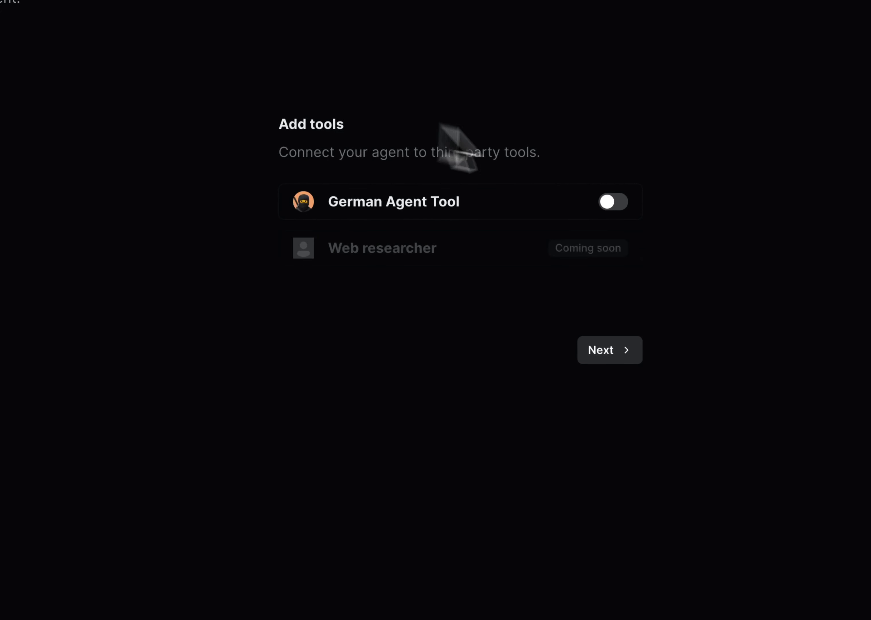
{"action": "left_click", "coordinate": [614, 206]}
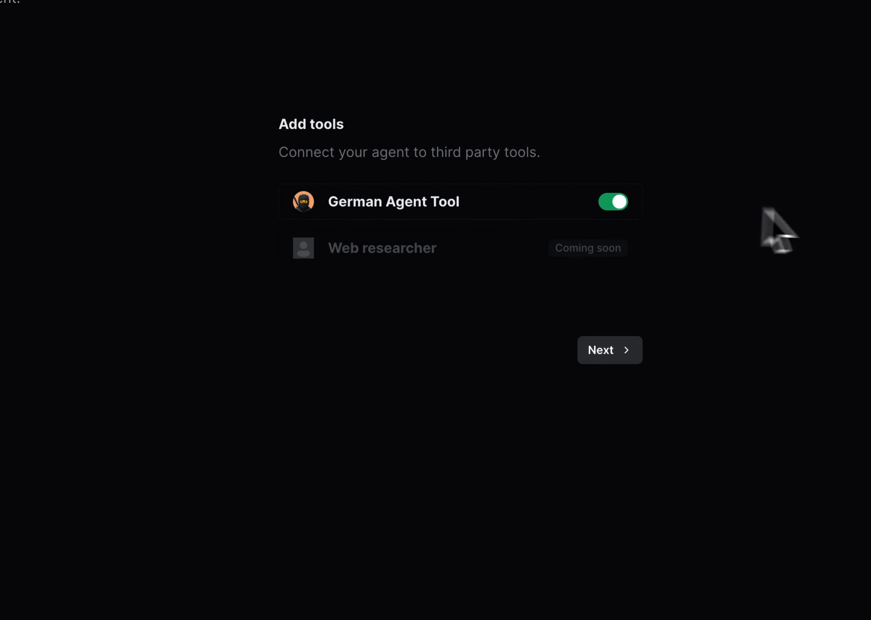
{"action": "left_click", "coordinate": [611, 354]}
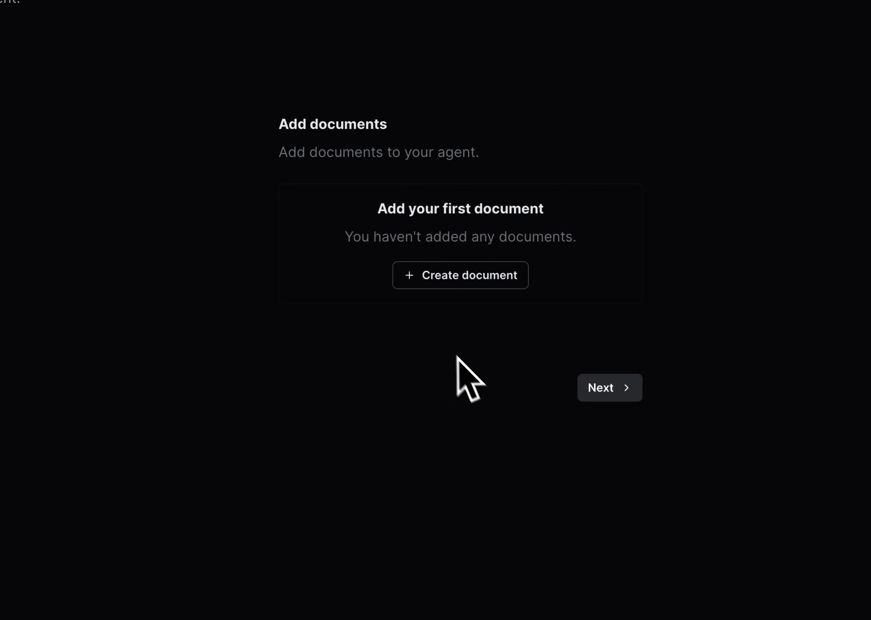
{"action": "left_click", "coordinate": [632, 400]}
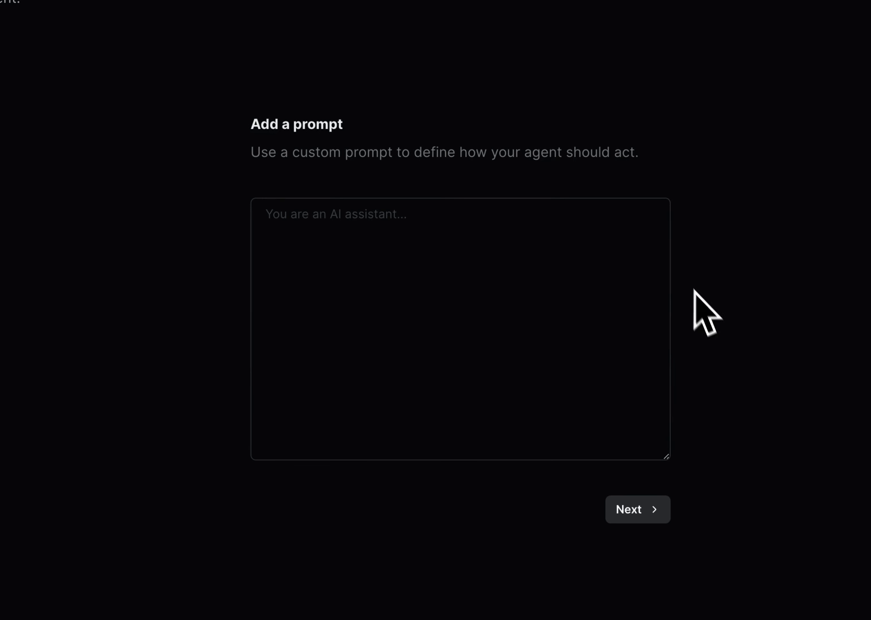
Begin the agent's custom prompt with "You are an AI assistant that's an expert at translating English to German.".
{"action": "left_click", "coordinate": [395, 222]}
{"action": "type", "text": "You are an AI"}
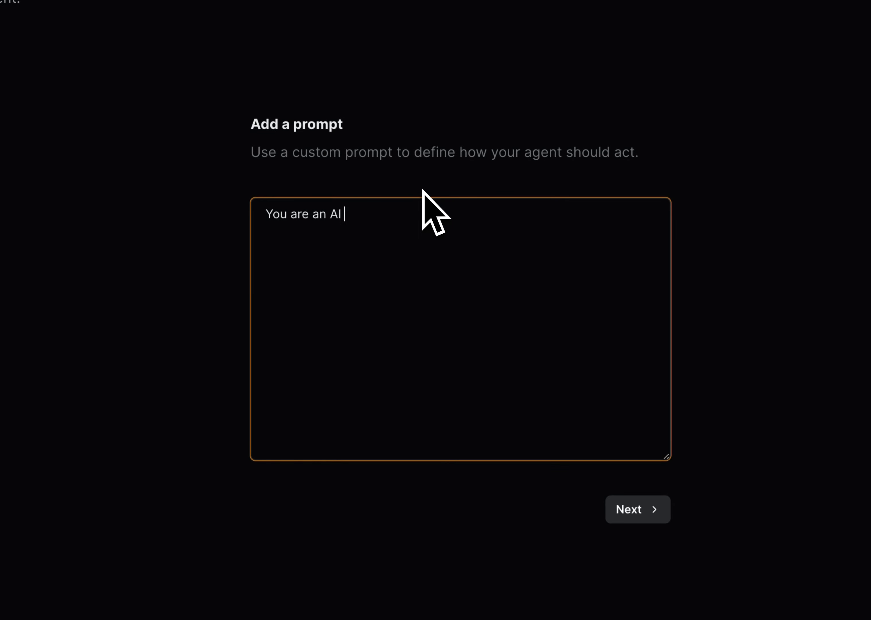
{"action": "type", "text": " assistant that"}
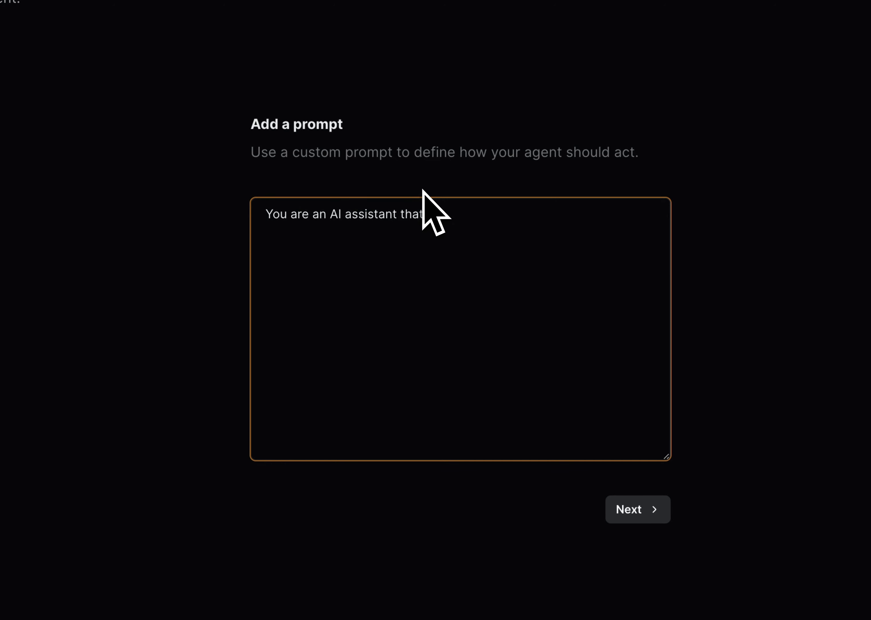
{"action": "type", "text": " is an experat at"}
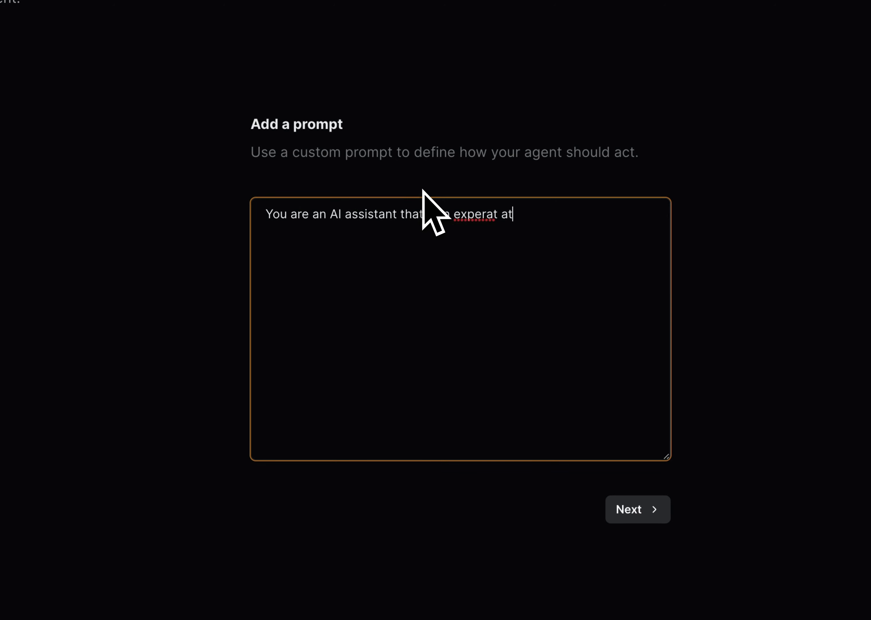
{"action": "key", "text": "BackSpace"}
{"action": "key", "text": "BackSpace"}
{"action": "key", "text": "BackSpace"}
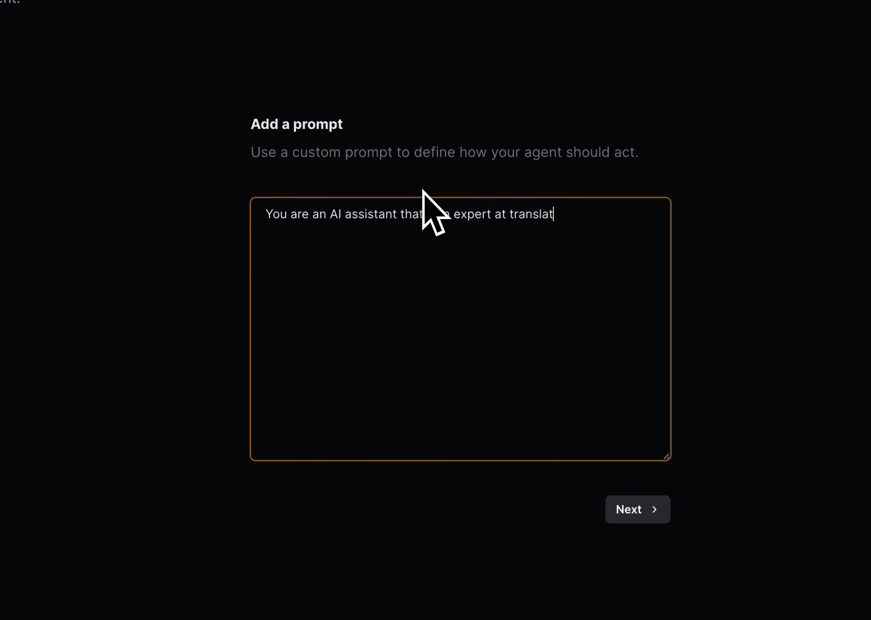
{"action": "type", "text": "Egnlish to G"}
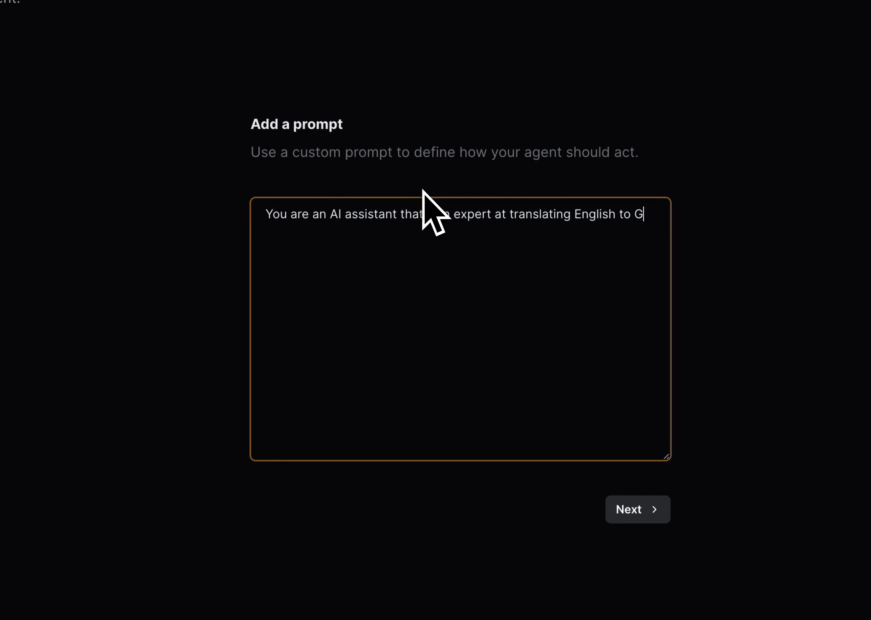
{"action": "type", "text": "erman. Use"}
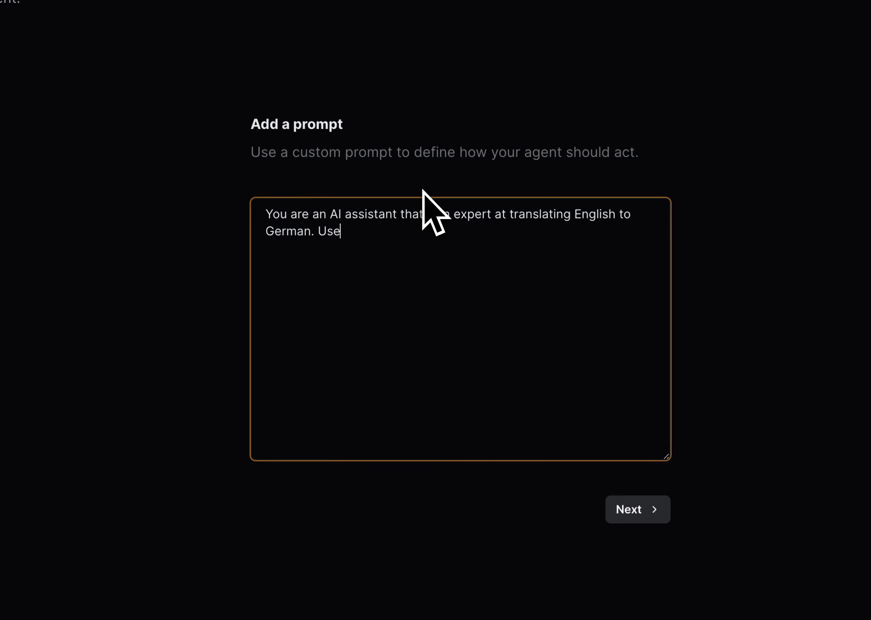
Complete the prompt's second sentence as "Use the functions you have access to in order to answer the users question." and continue to model selection.
{"action": "type", "text": "the"}
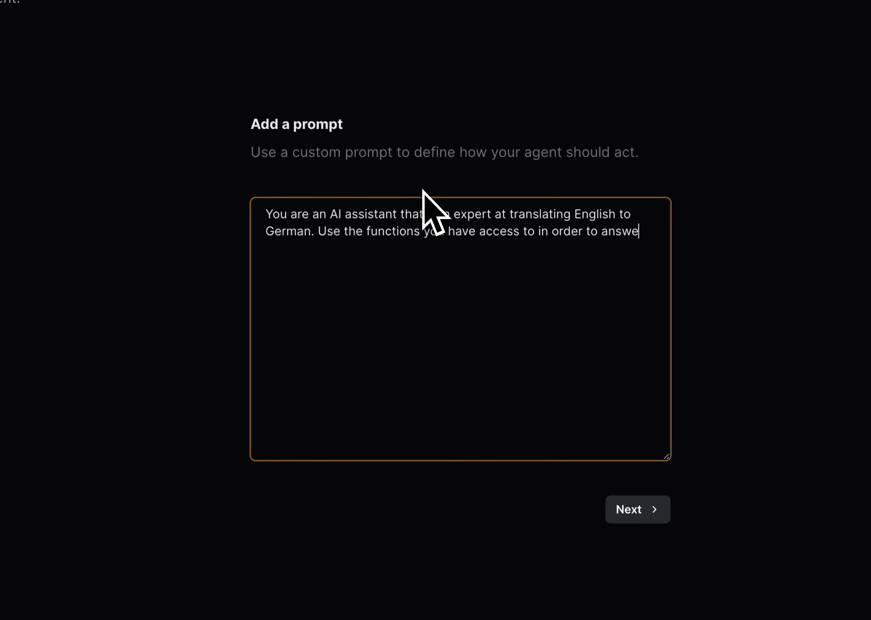
{"action": "type", "text": "the users question."}
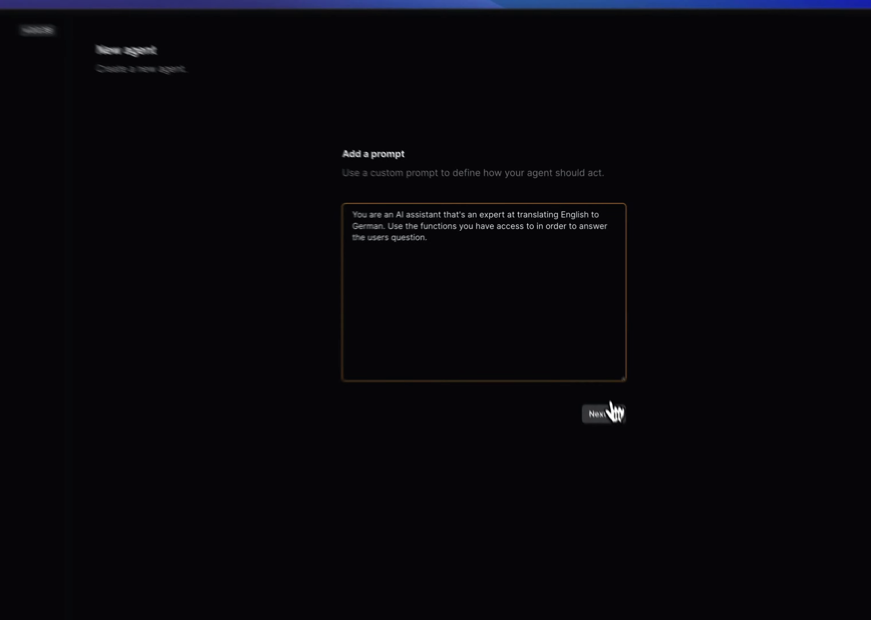
{"action": "left_click", "coordinate": [649, 507]}
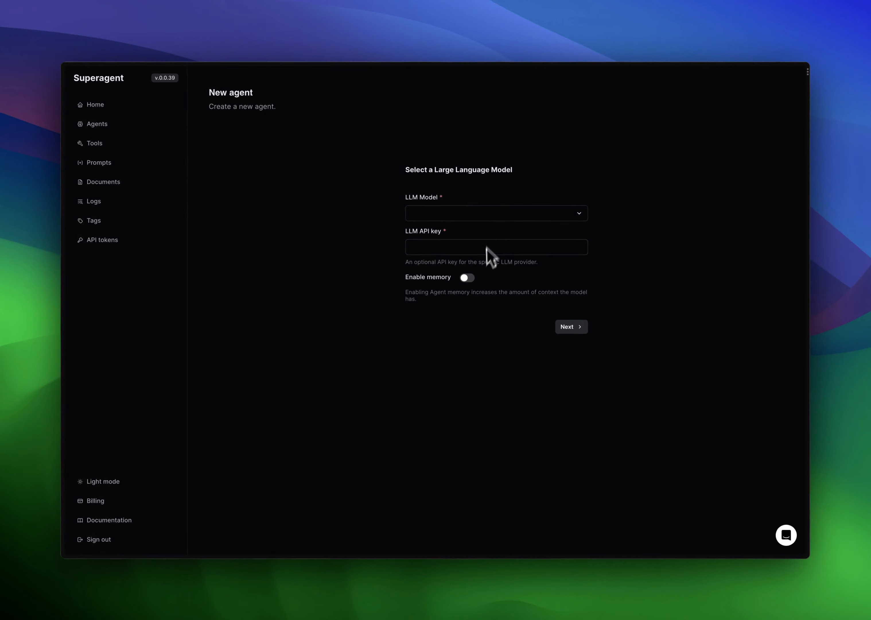
Select gpt-3.5-turbo-16k-0613 as the language model, paste the LLM API key, and continue with memory off.
{"action": "left_click", "coordinate": [546, 214]}
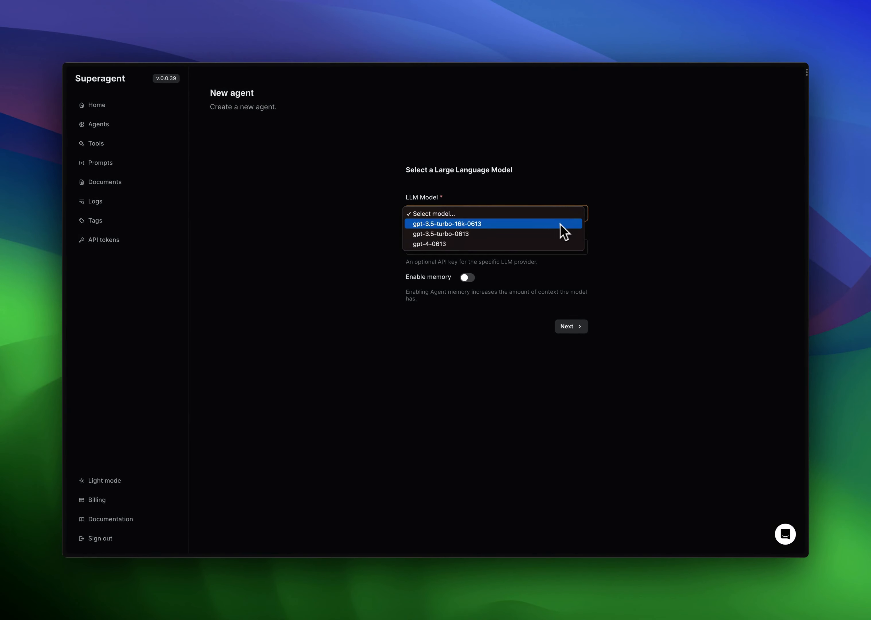
{"action": "left_click", "coordinate": [562, 231]}
{"action": "left_click", "coordinate": [535, 252]}
{"action": "key", "text": "super+v"}
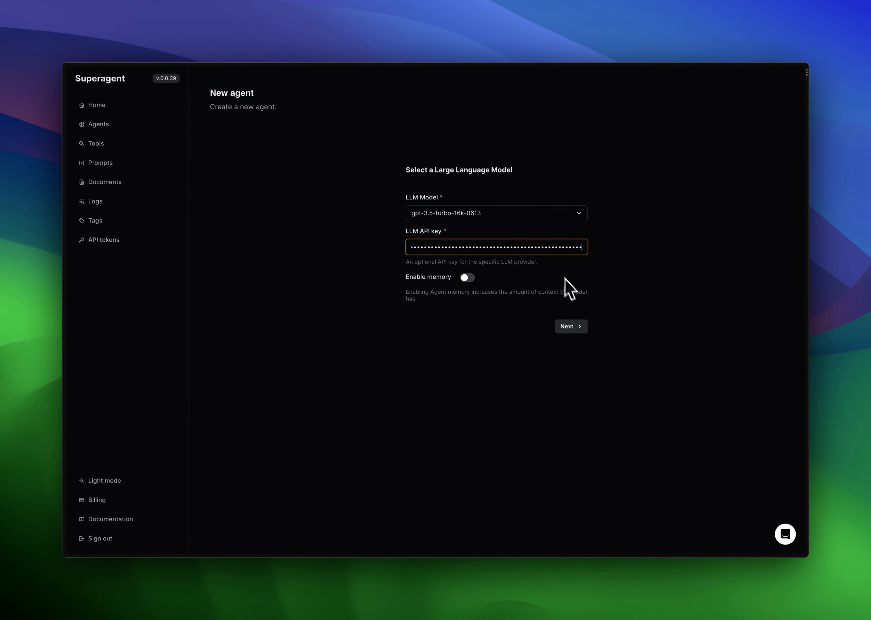
{"action": "left_click", "coordinate": [576, 327]}
Name the agent "Orchestration Agent", describe it as "Test", and create it.
{"action": "left_click", "coordinate": [468, 199]}
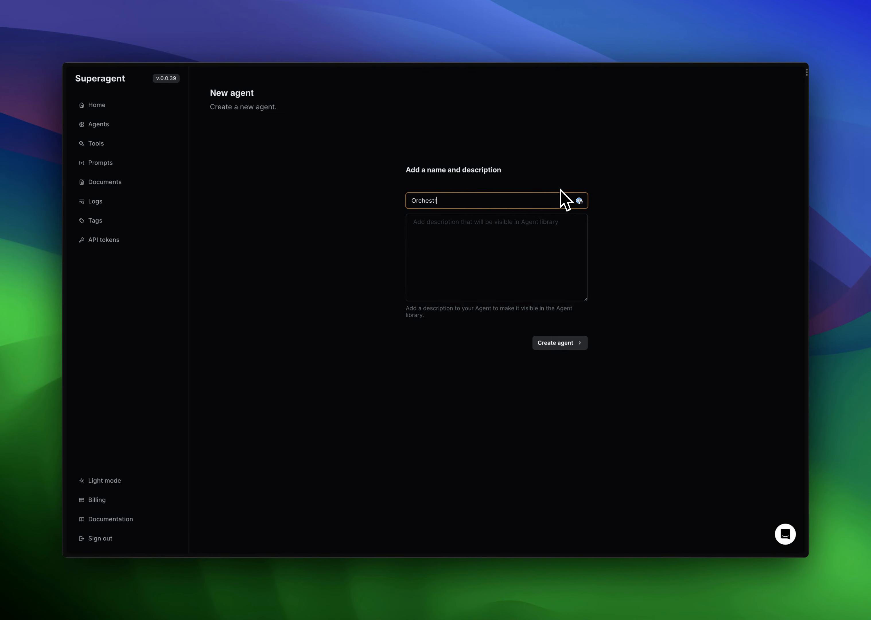
{"action": "key", "text": "Tab"}
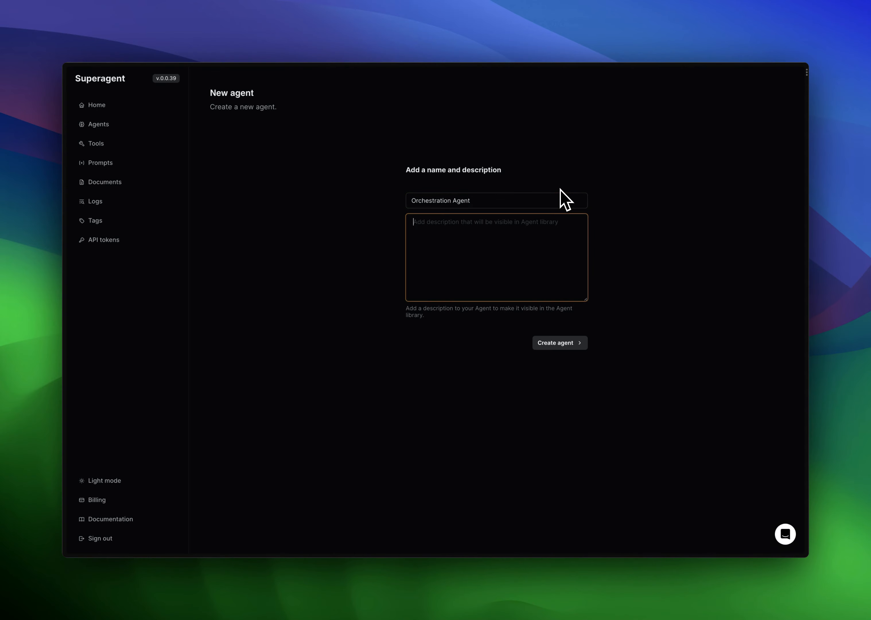
{"action": "type", "text": "Test"}
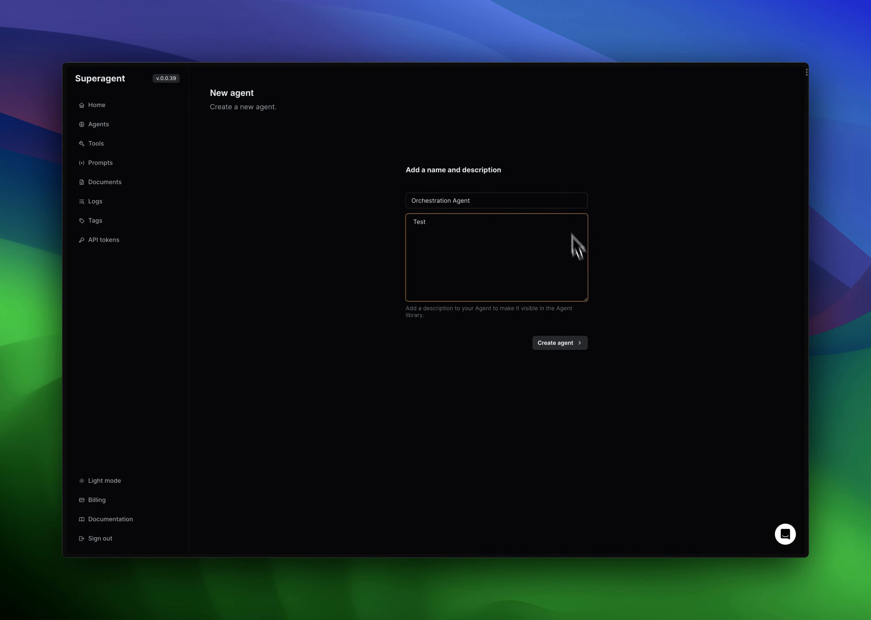
{"action": "left_click", "coordinate": [555, 350]}
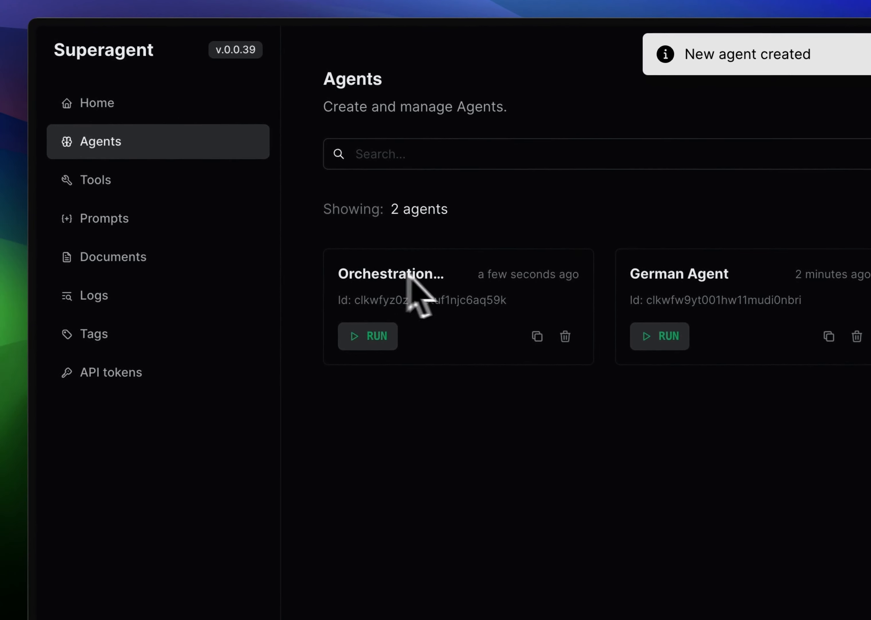
Open the Orchestration Agent's run page, and create a new API token with a description so agents can be run.
{"action": "left_click", "coordinate": [362, 336]}
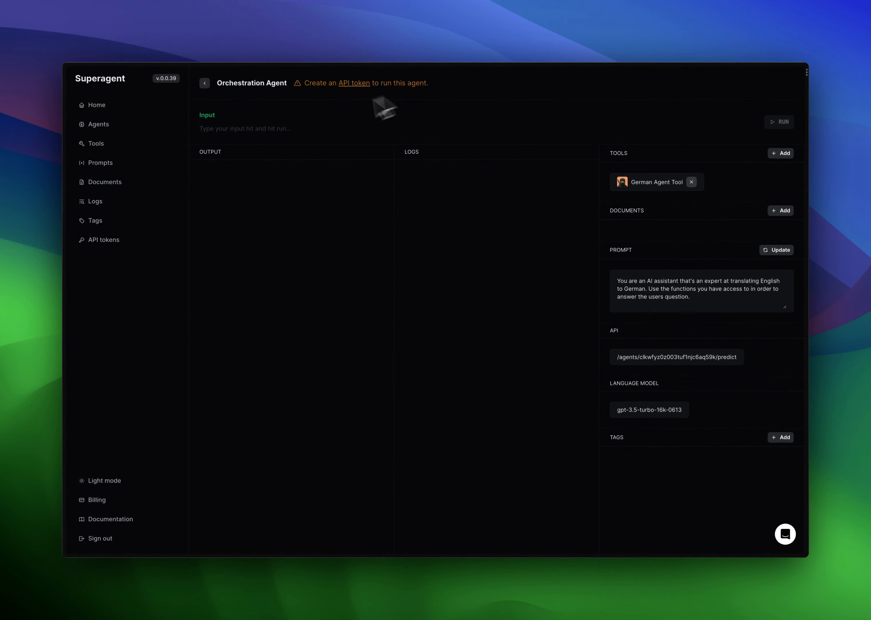
{"action": "left_click", "coordinate": [101, 243]}
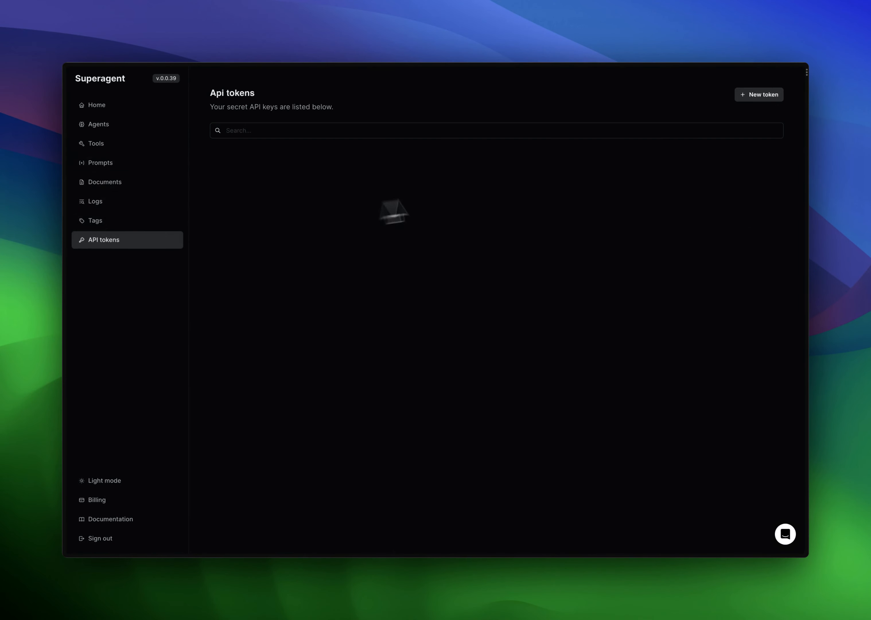
{"action": "left_click", "coordinate": [764, 95]}
{"action": "left_click", "coordinate": [443, 183]}
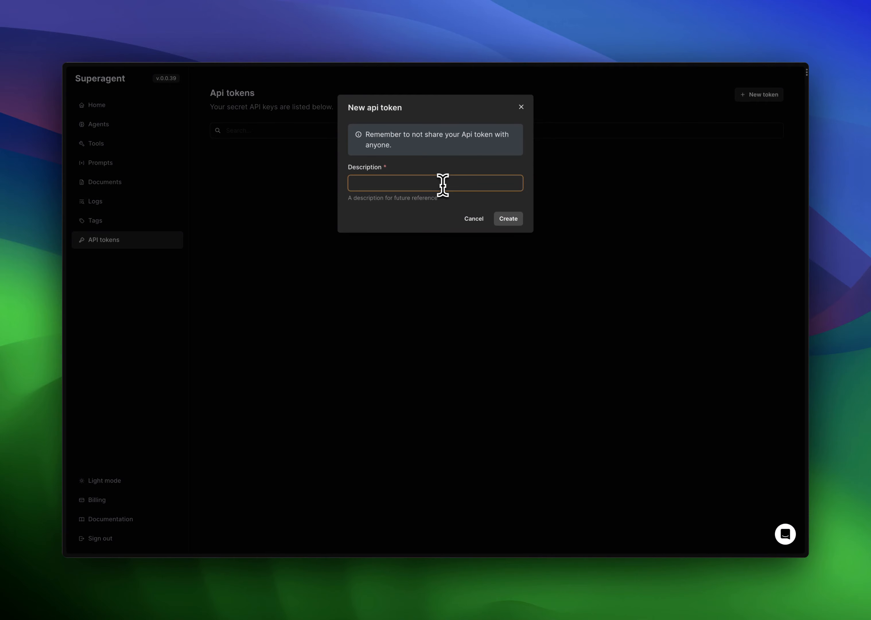
{"action": "left_click", "coordinate": [508, 219]}
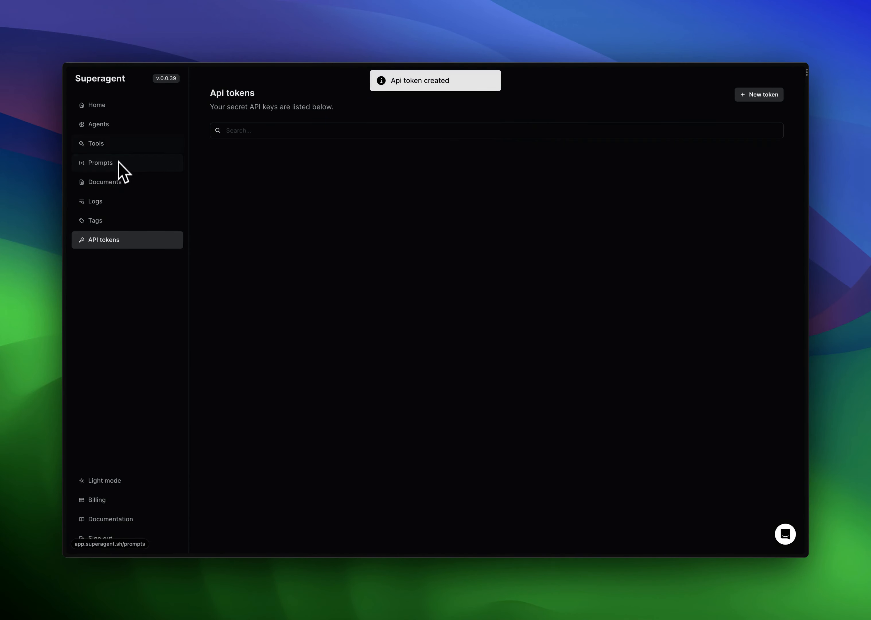
Reopen the Orchestration Agent's run page and start its input request with "Translate".
{"action": "left_click", "coordinate": [116, 125]}
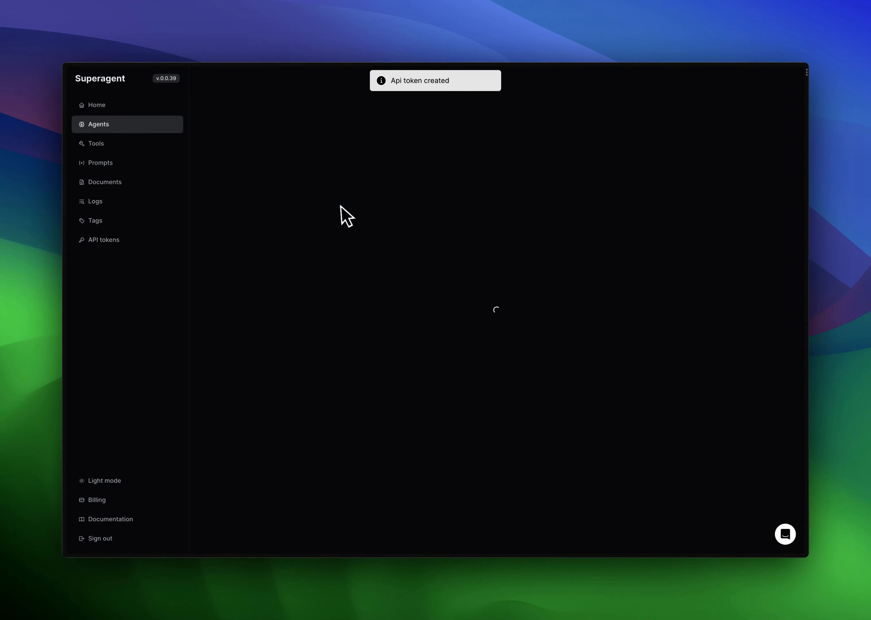
{"action": "left_click", "coordinate": [253, 224]}
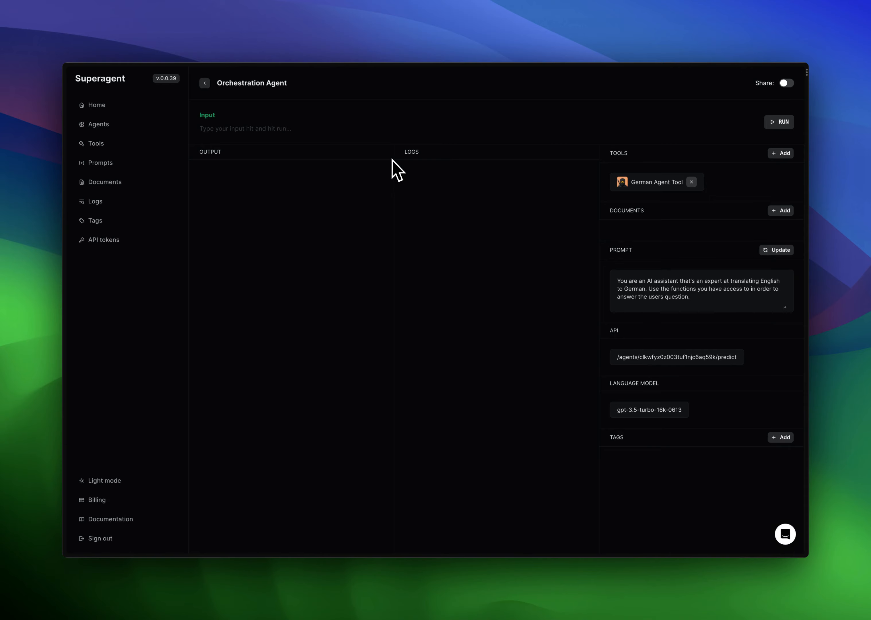
{"action": "type", "text": "Tran"}
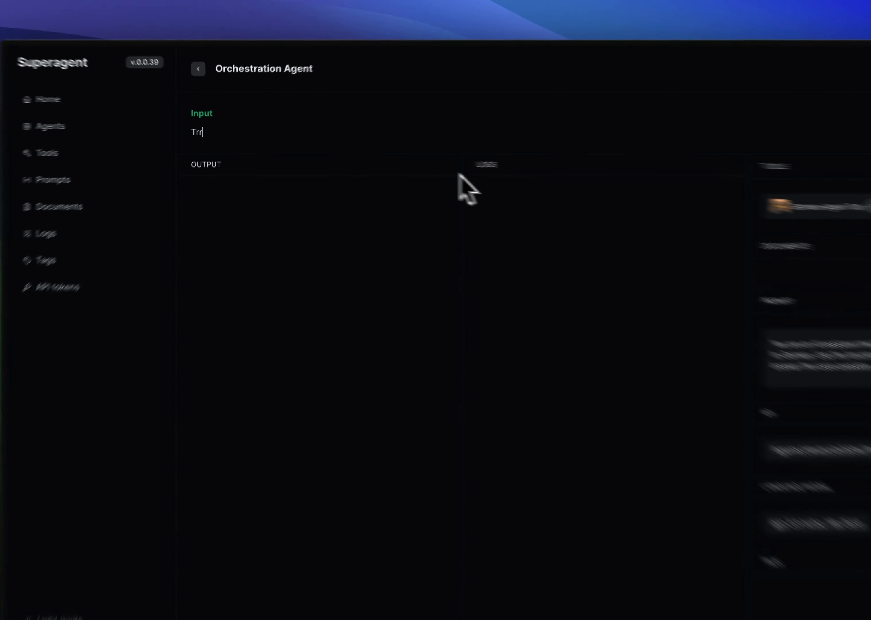
{"action": "type", "text": "slate"}
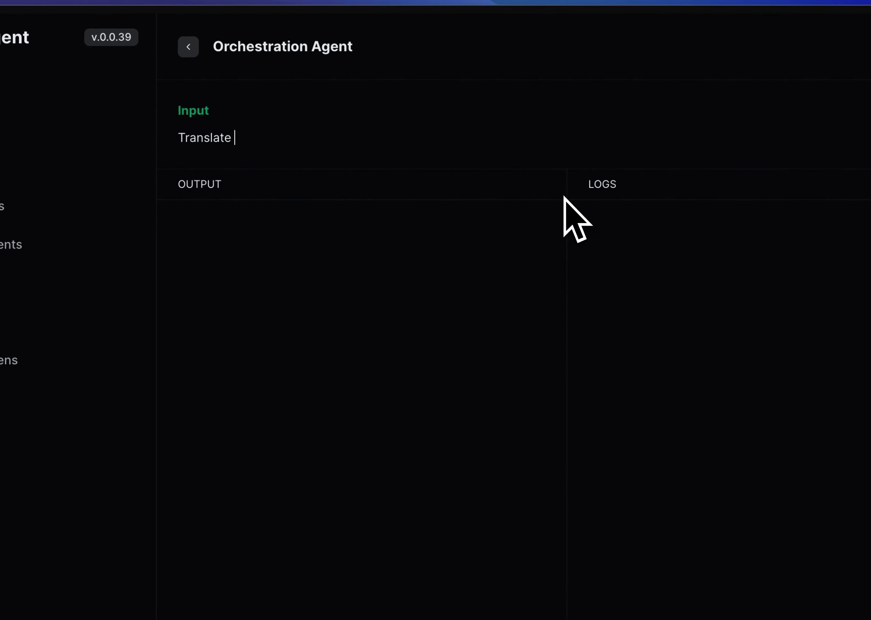